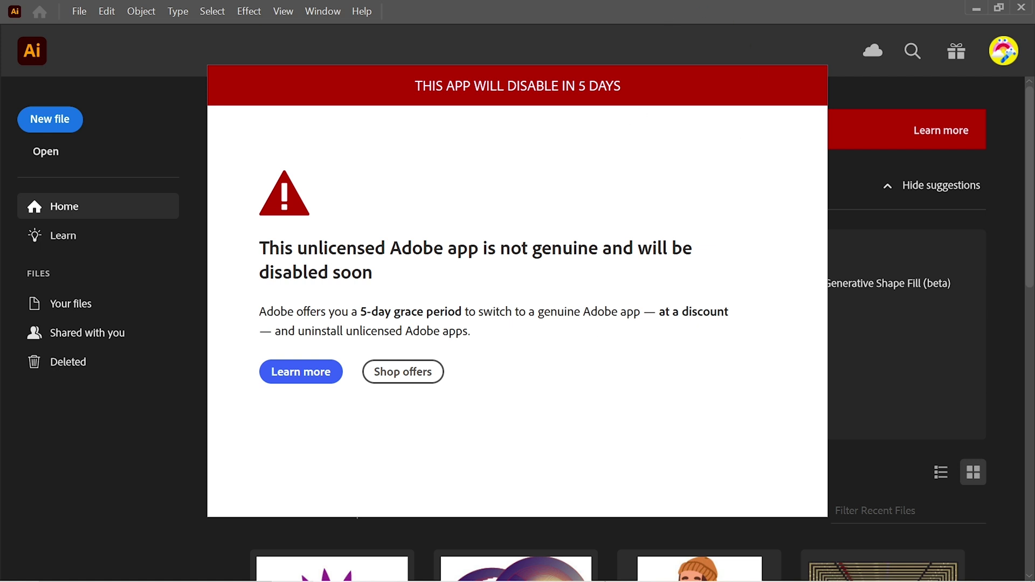
Step: Open the Firewall & network protection settings in Windows Security, and switch to Windows Defender Firewall with Advanced Security
mouse_move(522, 529)
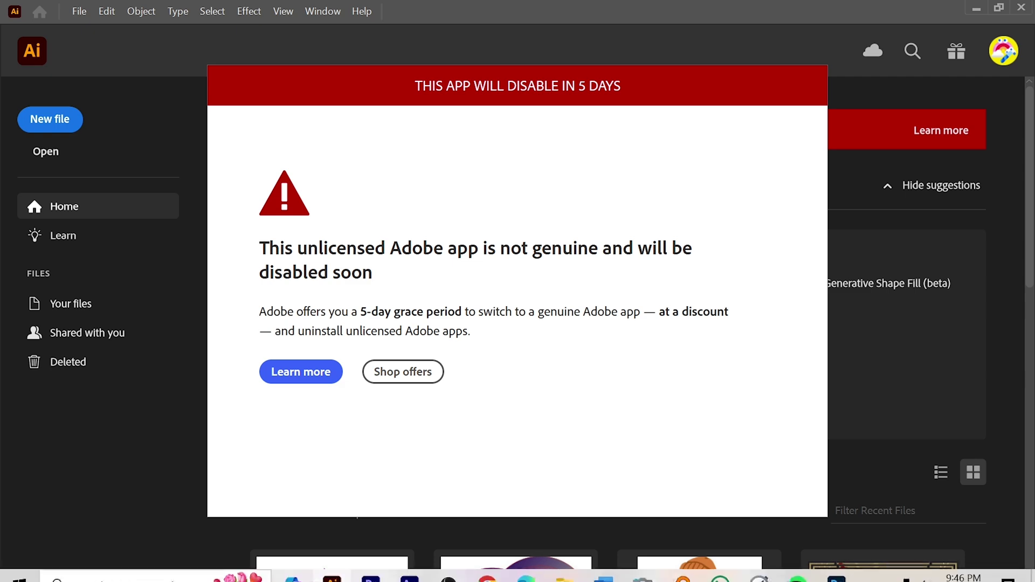
key("super")
type("vir")
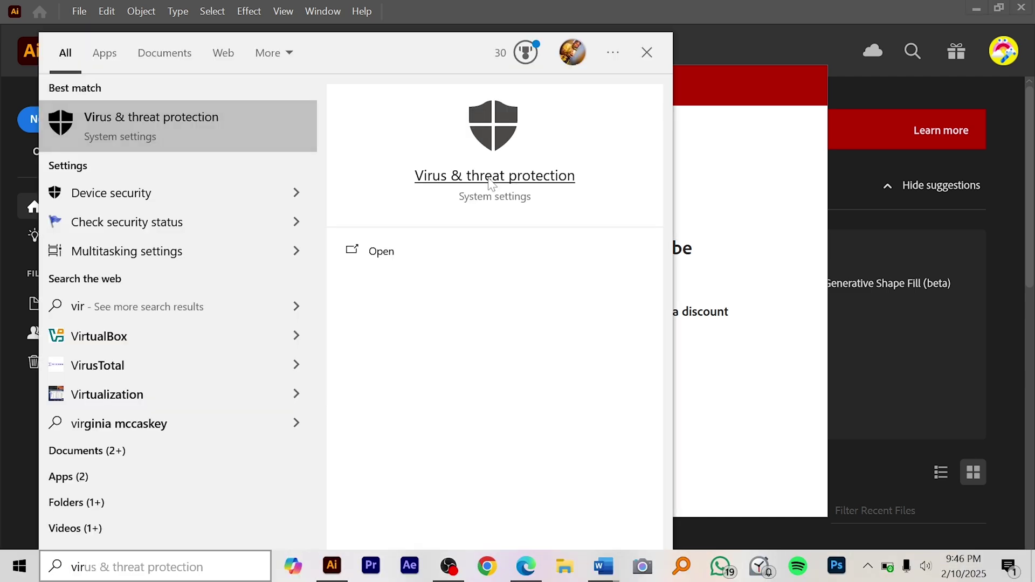
left_click(491, 183)
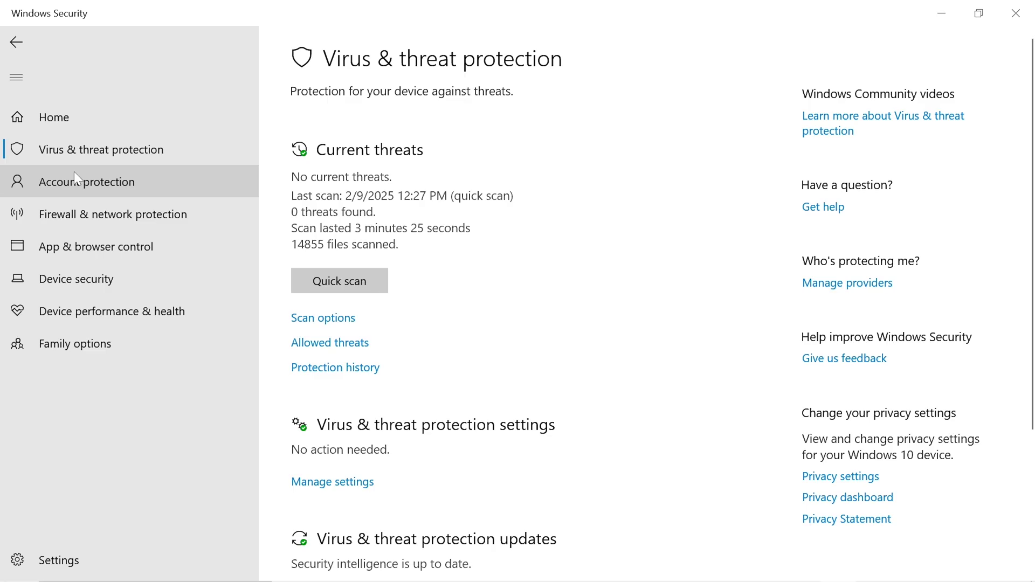
left_click(83, 219)
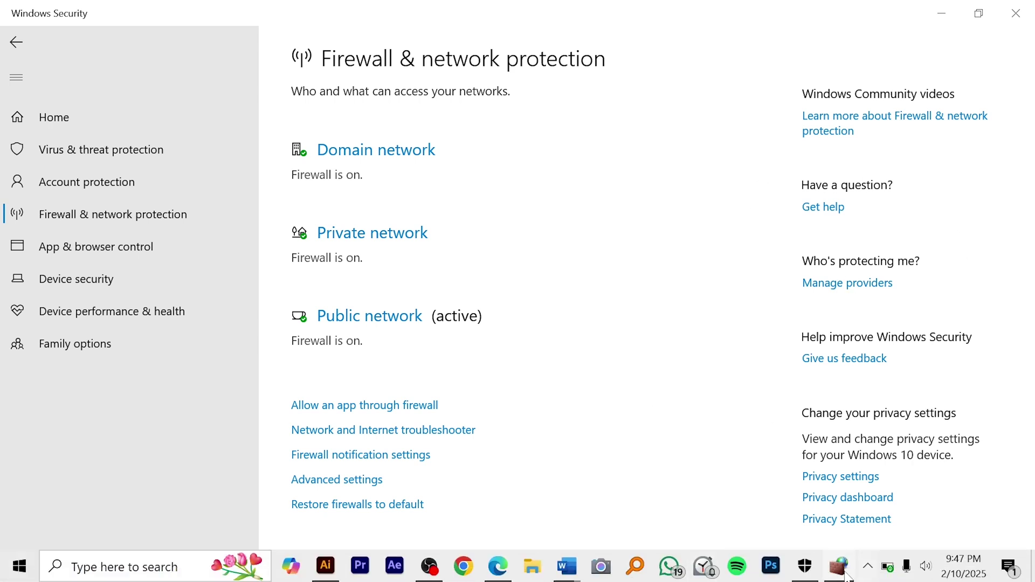
left_click(839, 576)
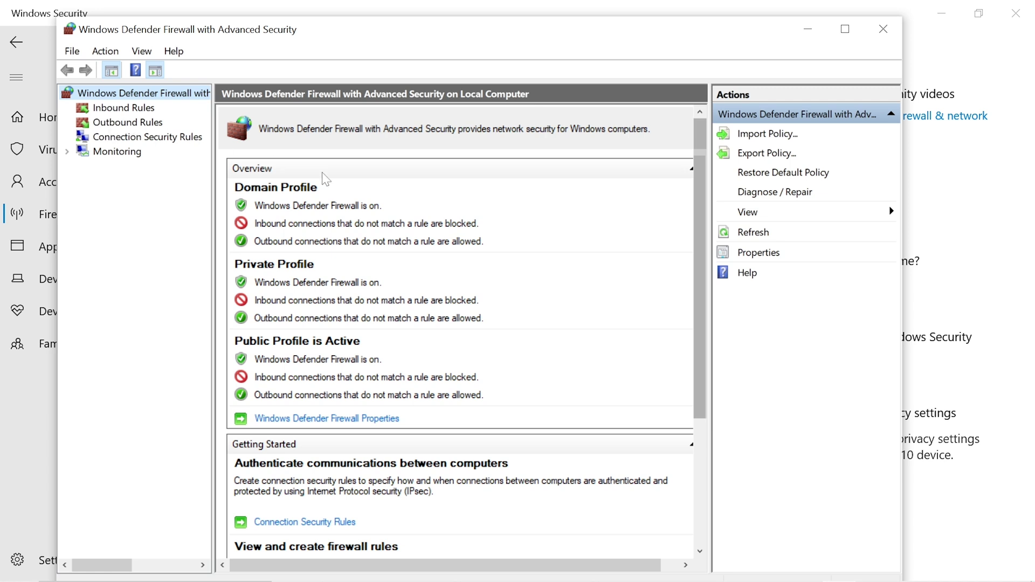
Step: Start a new inbound firewall rule of the Program type and proceed to its program path settings
left_click(150, 111)
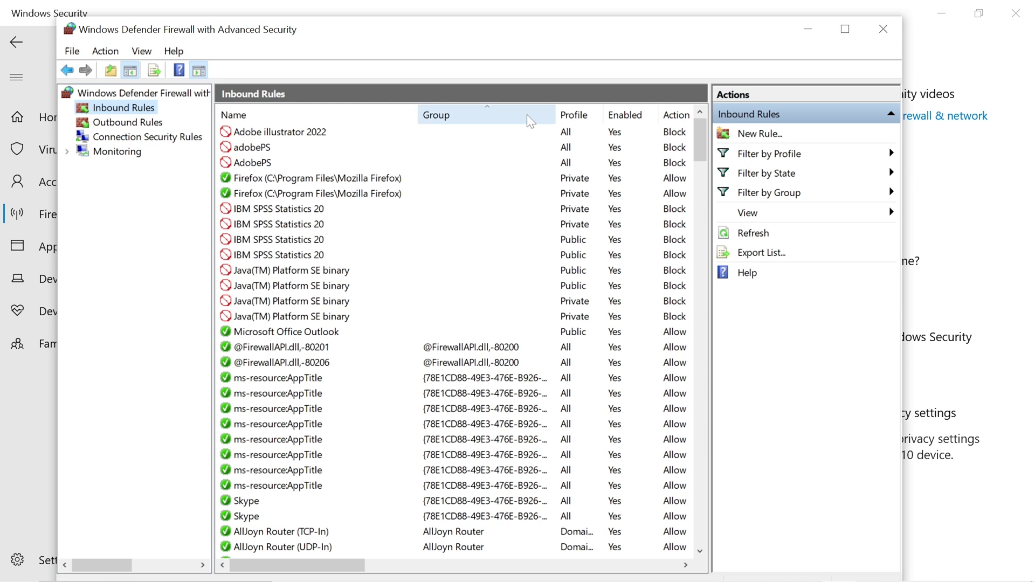
left_click(775, 140)
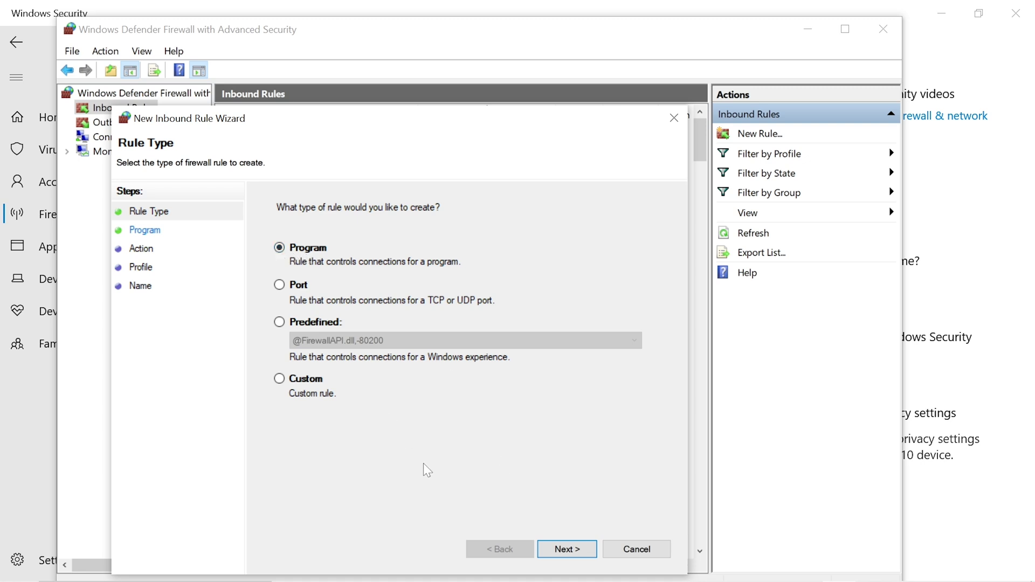
left_click(580, 552)
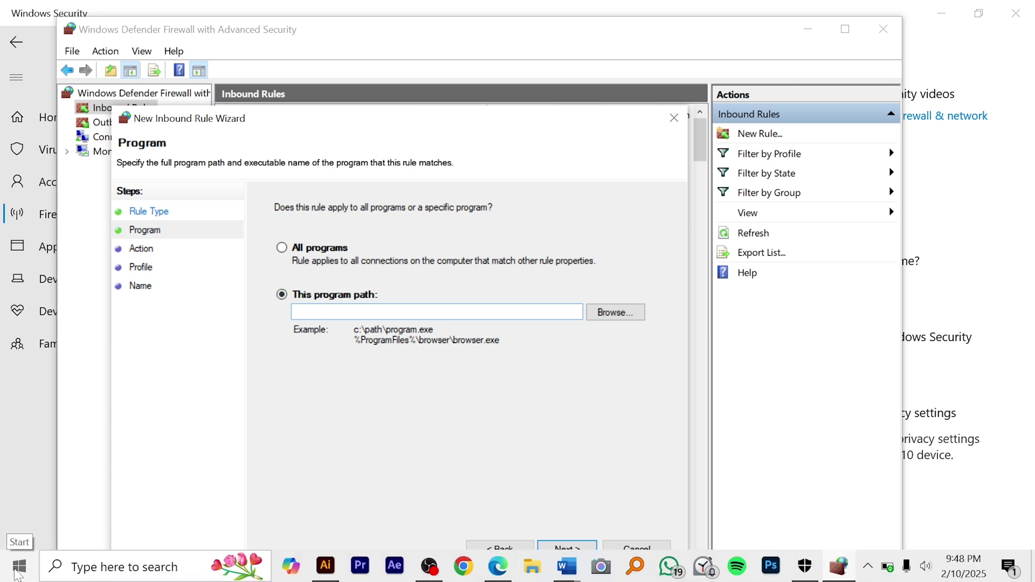
Step: Open the installation folder of Adobe Illustrator 2025 in File Explorer by following its Start menu shortcut
left_click(20, 571)
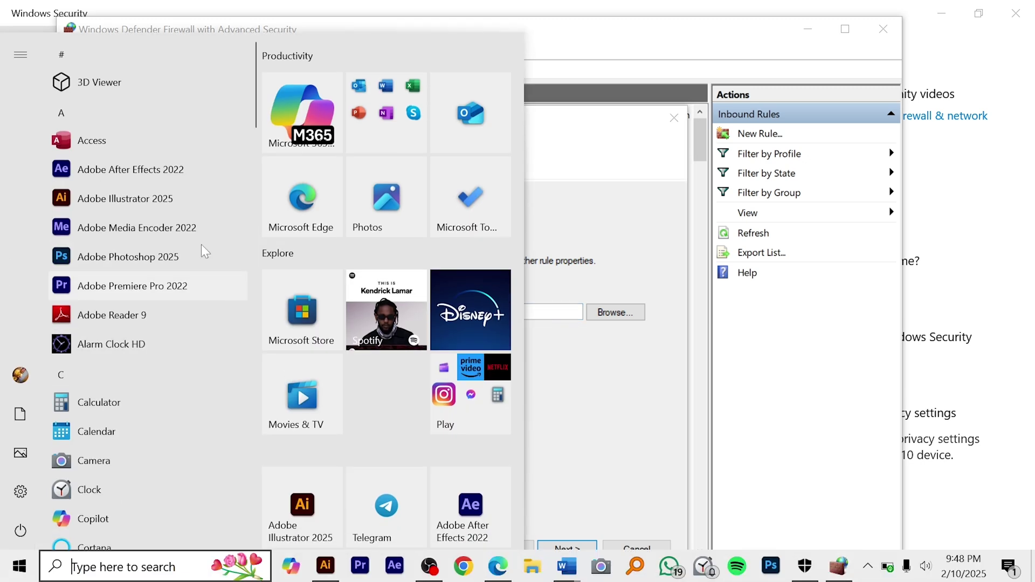
right_click(174, 199)
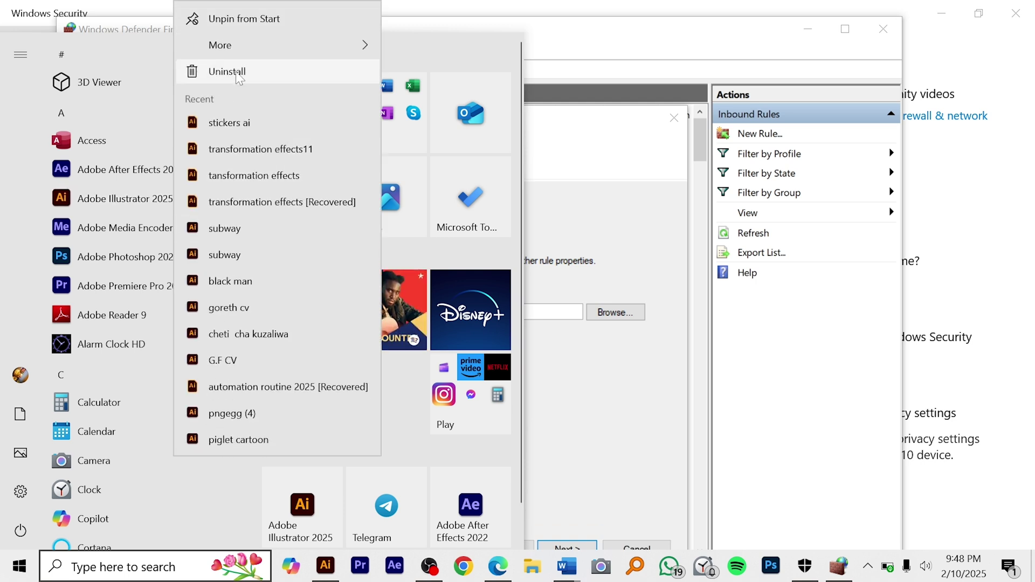
mouse_move(267, 49)
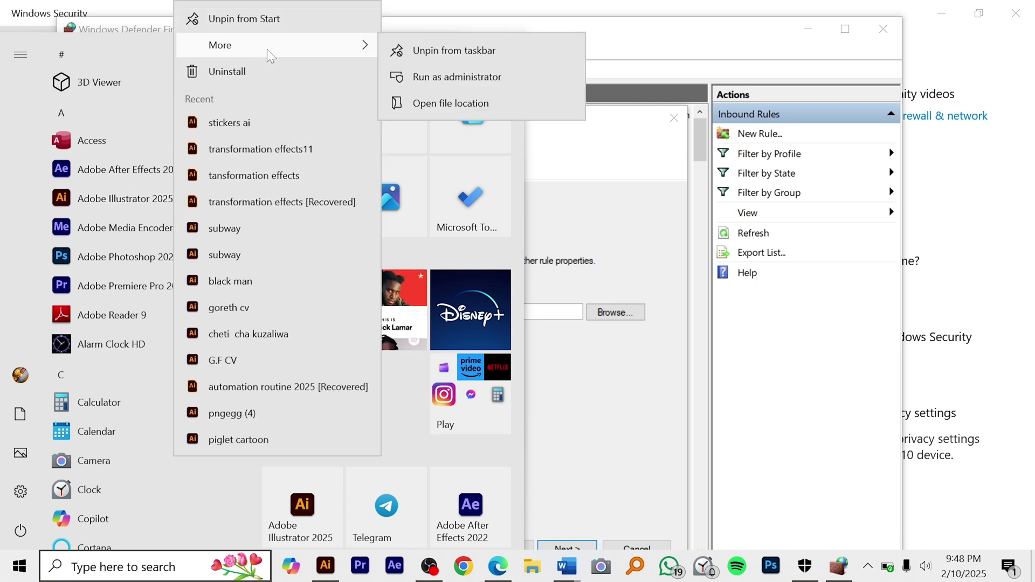
left_click(447, 106)
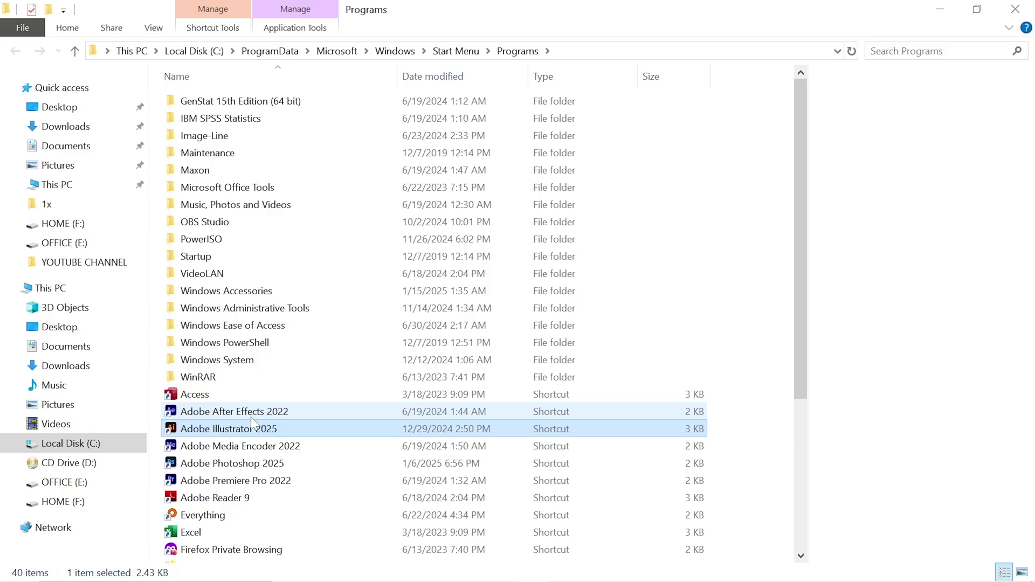
right_click(292, 428)
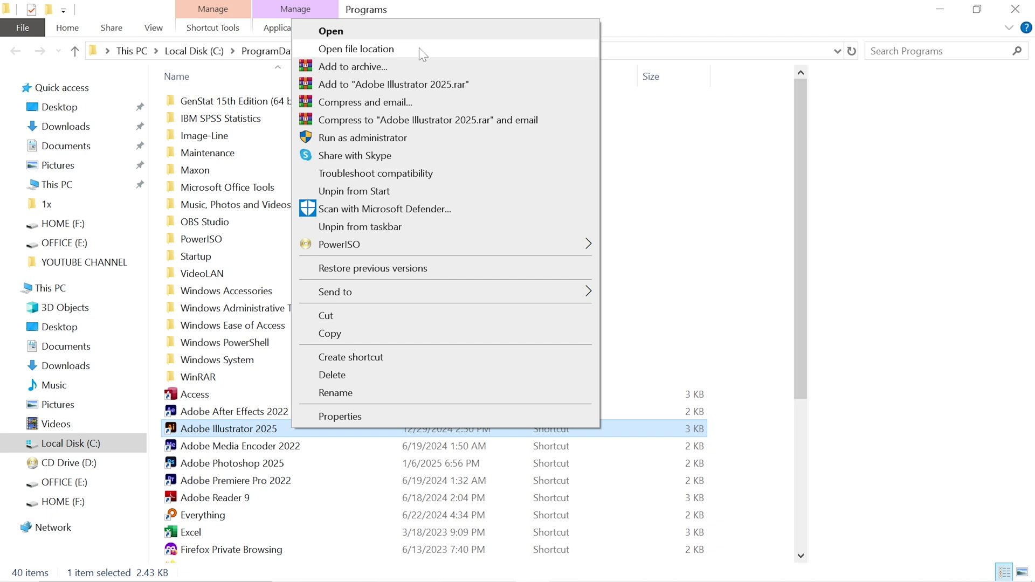
left_click(419, 47)
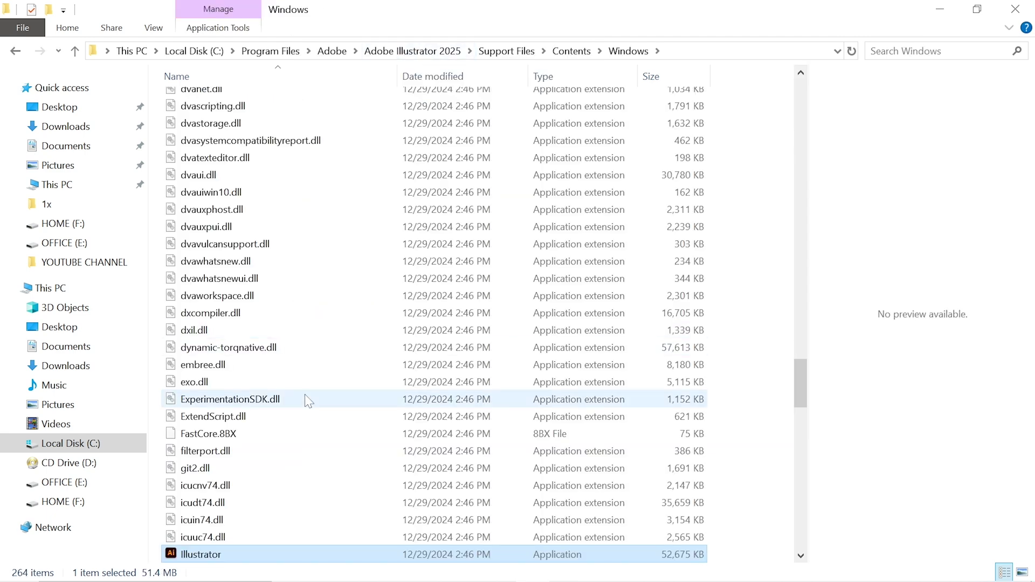
Step: Copy the folder location from the properties of the Illustrator application file
right_click(326, 558)
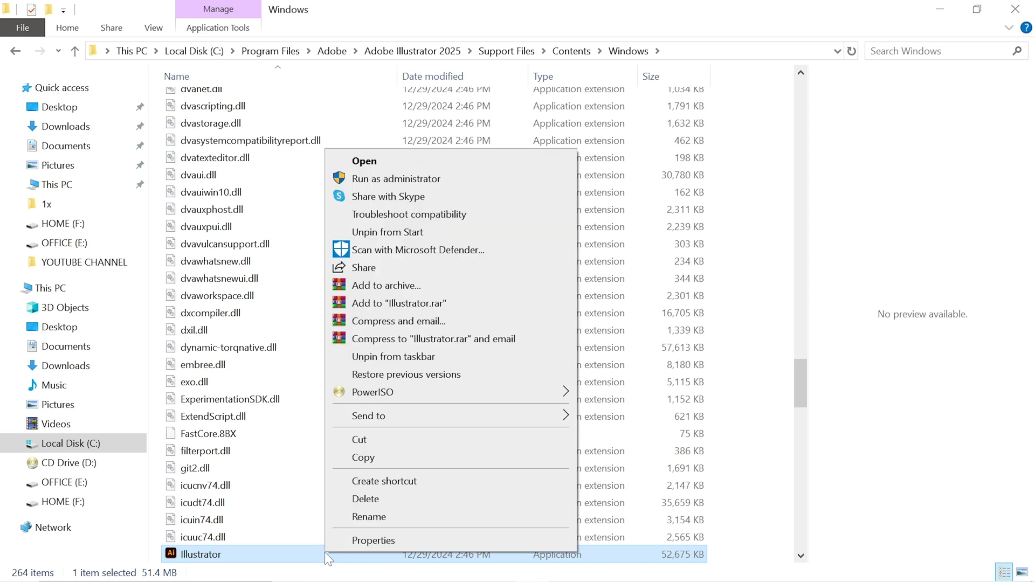
left_click(374, 540)
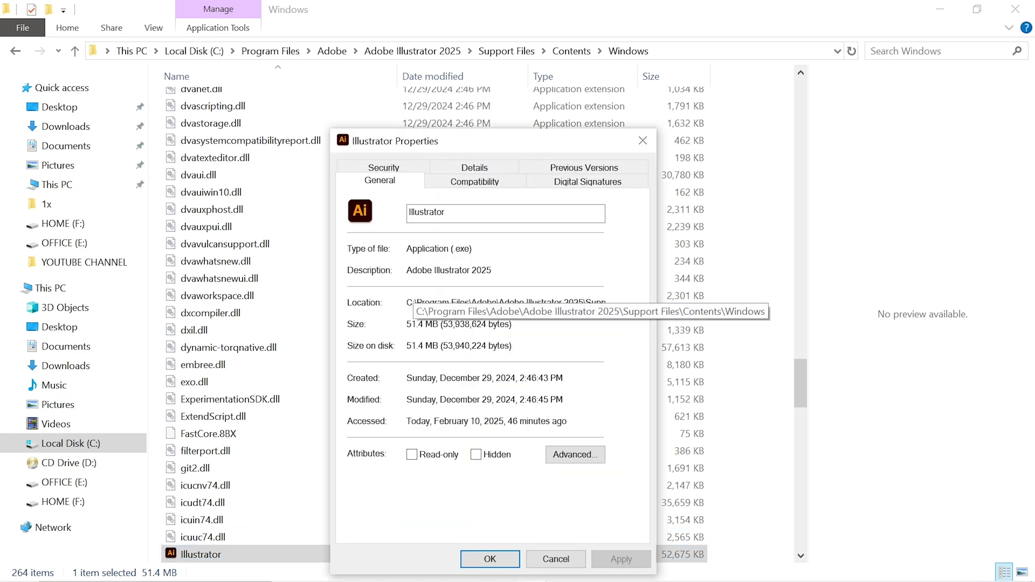
left_click_drag(408, 303, 605, 303)
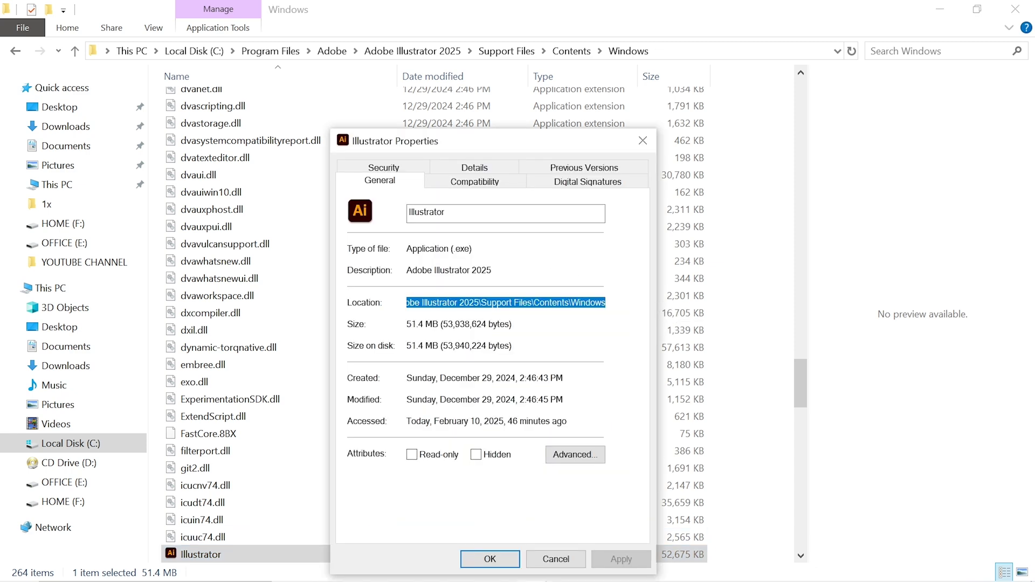
right_click(589, 305)
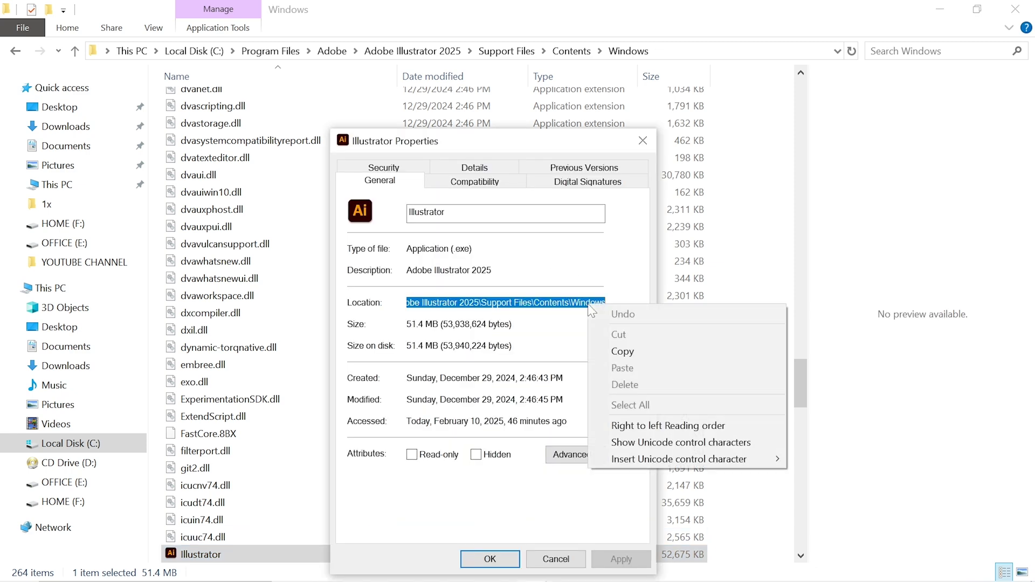
left_click(622, 352)
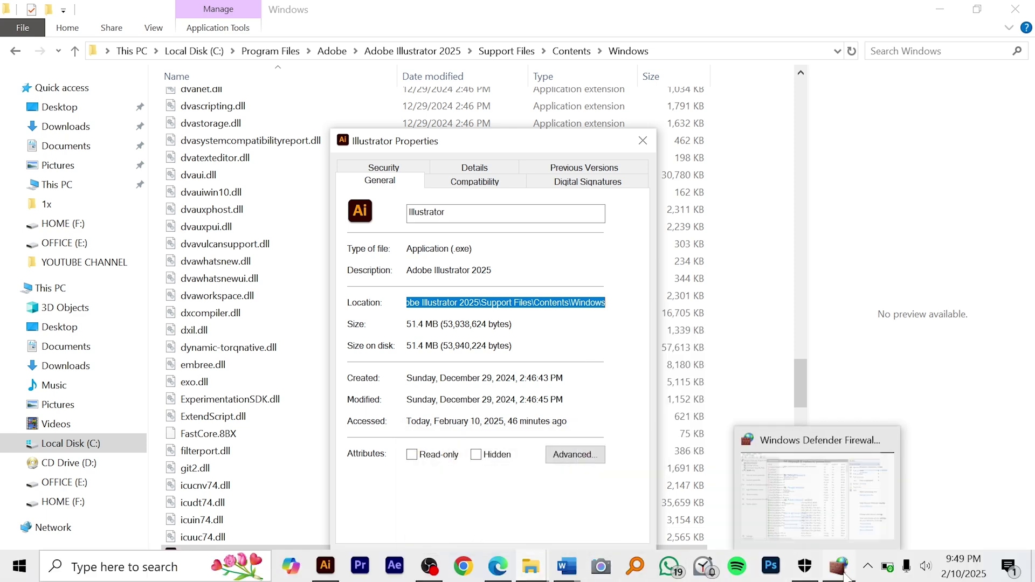
Step: In the firewall's inbound rule, set the program path to the copied Illustrator folder followed by \illustrator.exe, and continue to the rule's action
left_click(841, 573)
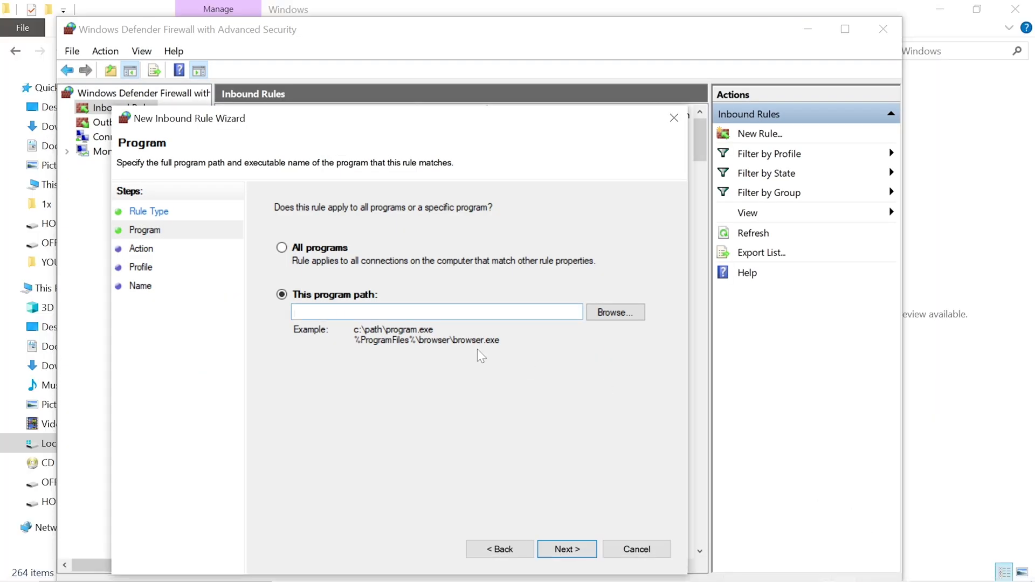
key("ctrl+v")
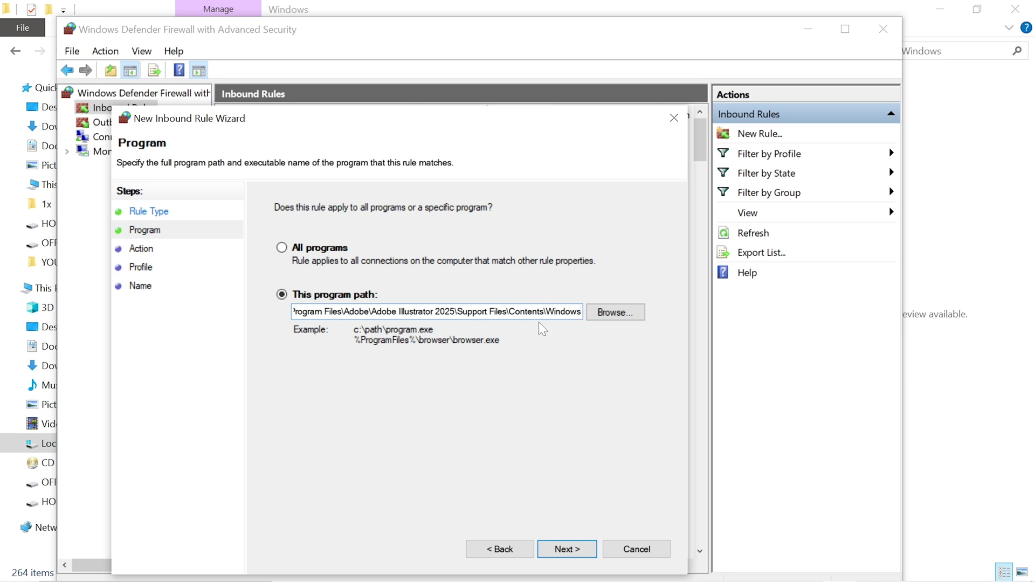
type("\\")
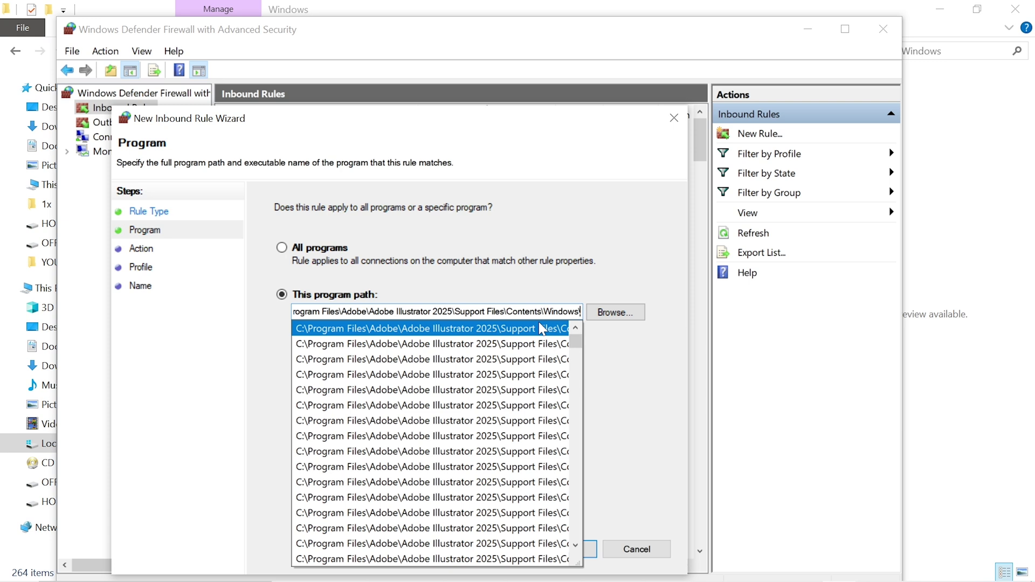
type("illustrator.exe")
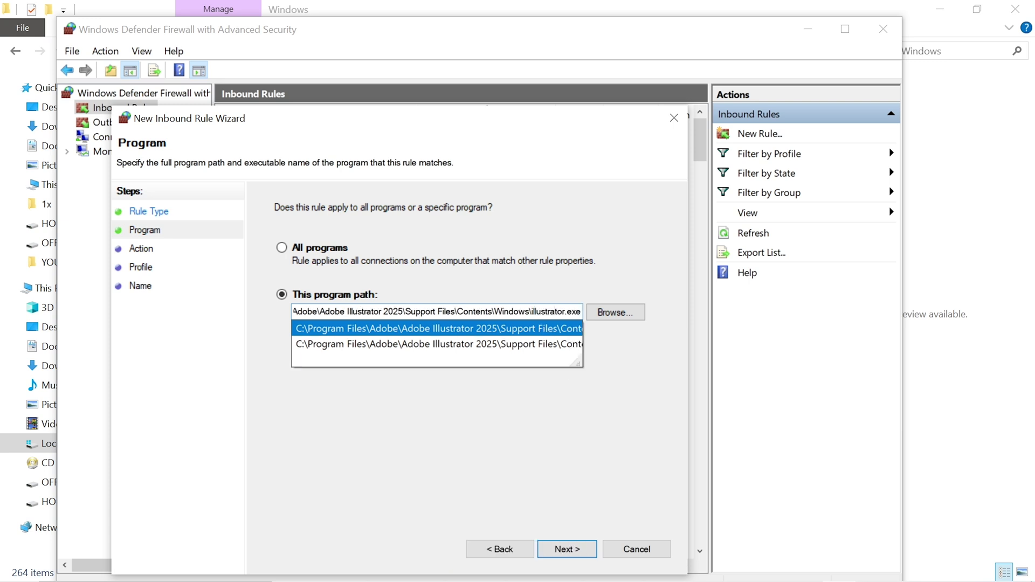
key("Return")
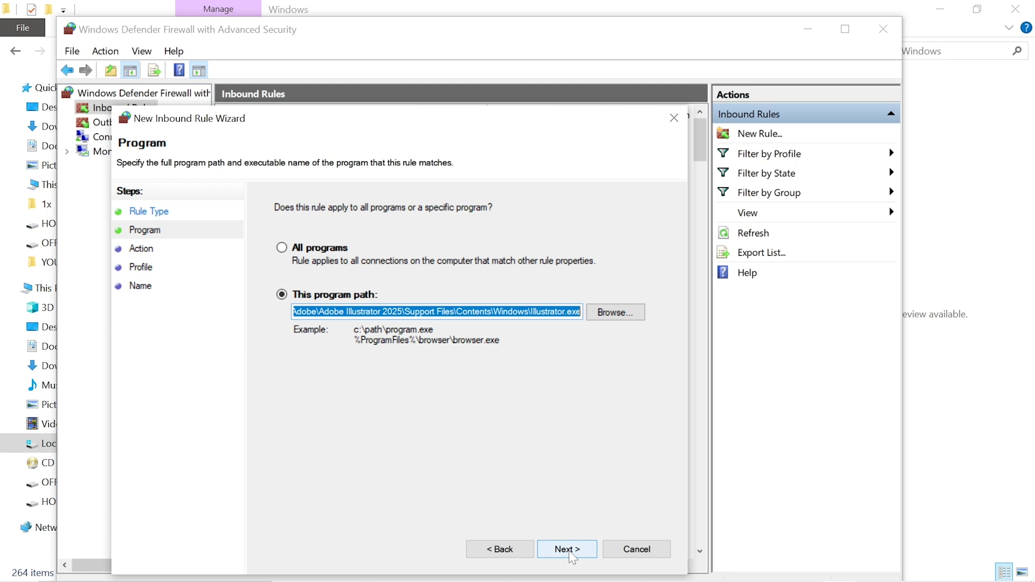
left_click(567, 549)
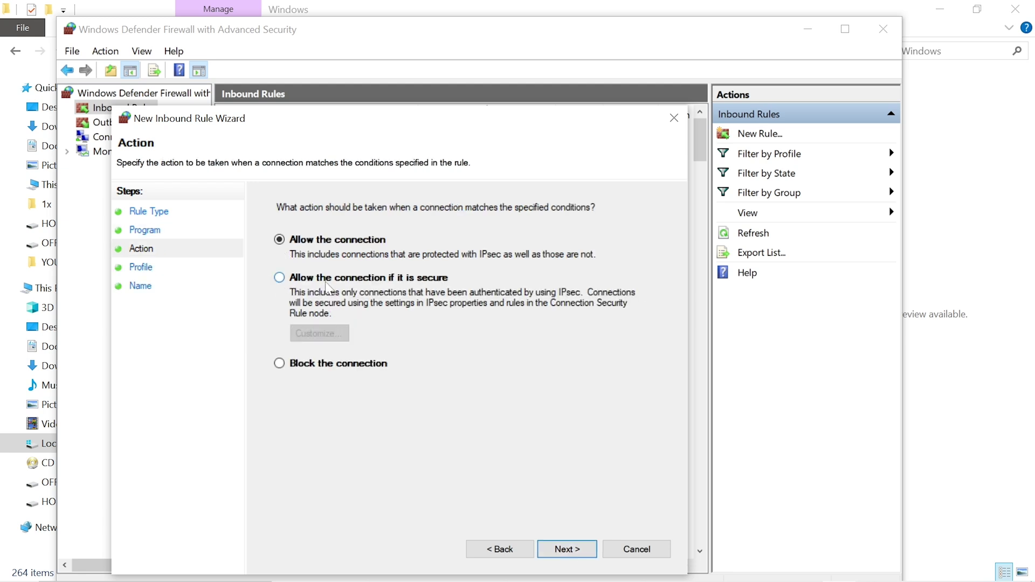
Step: Make the inbound rule block the connection for the Domain, Private and Public profiles, and save it as "Adobe illustrator 2025"
left_click(280, 364)
left_click(569, 550)
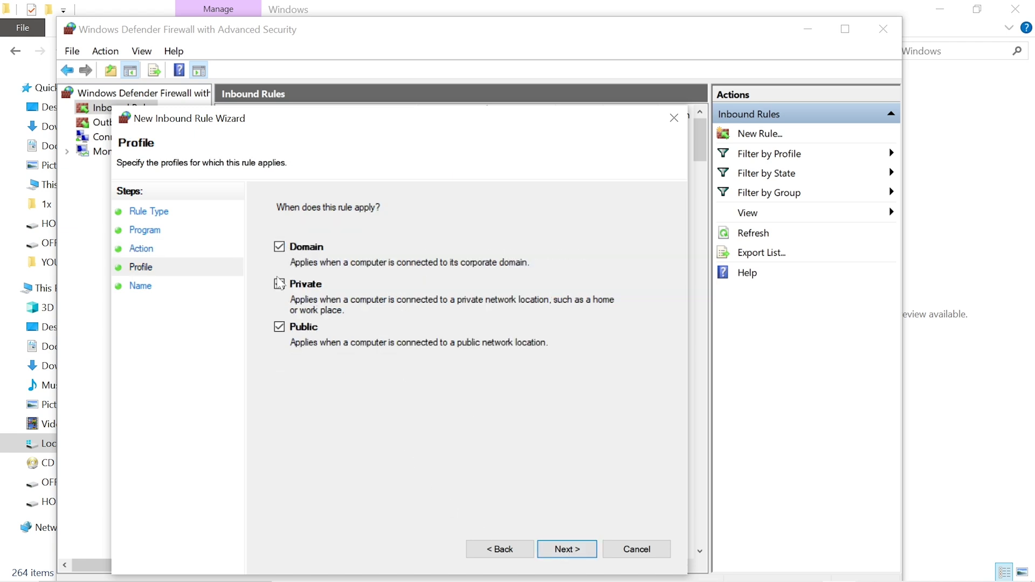
left_click(575, 546)
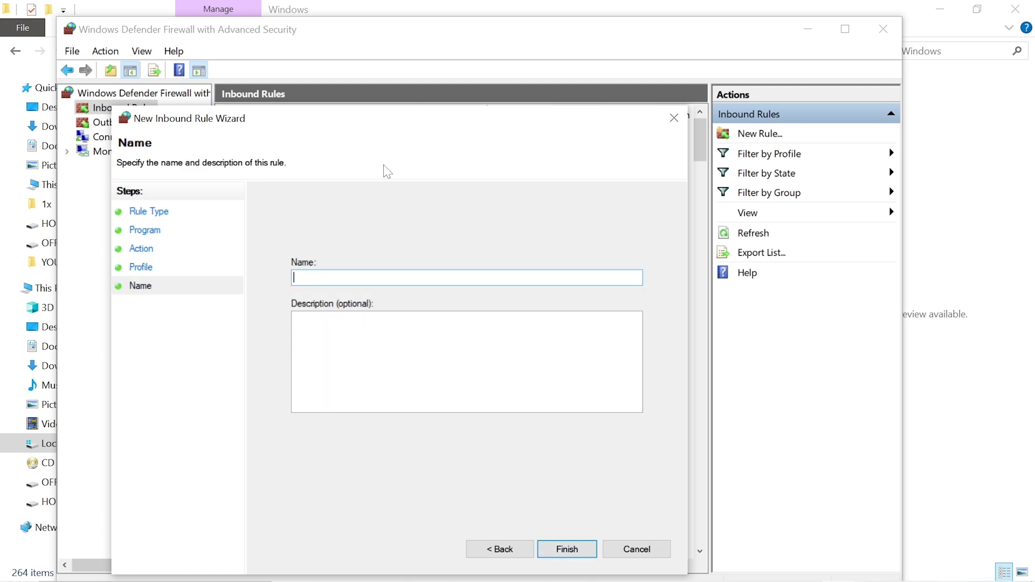
type("Adobe illustrator 2025")
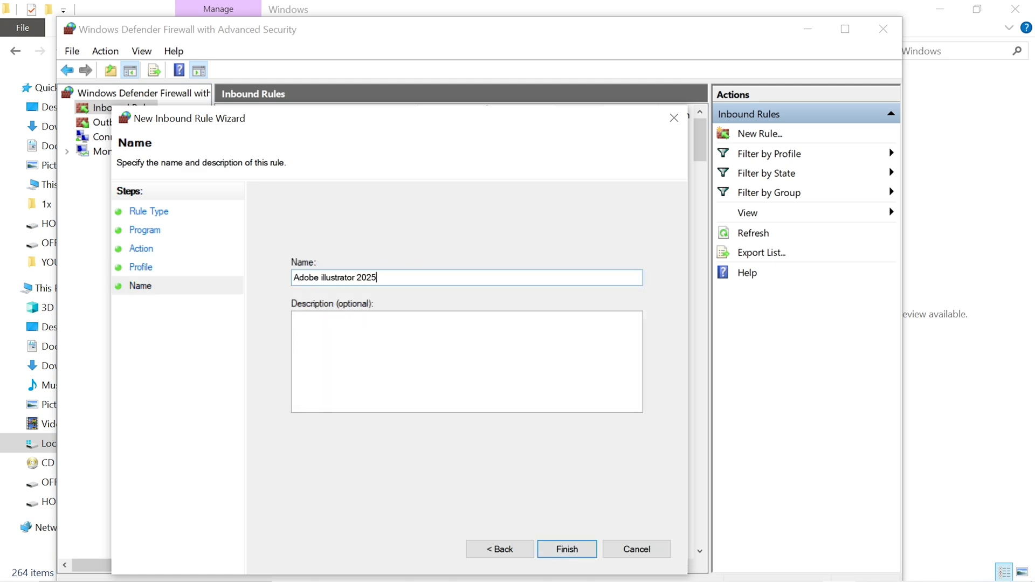
left_click(568, 548)
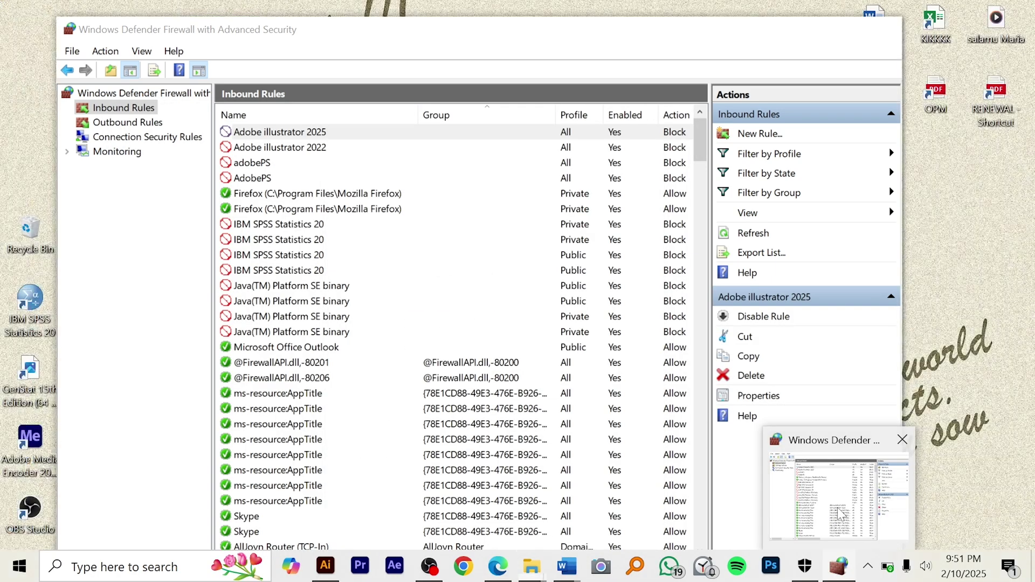
Step: Start a new outbound firewall rule of the Program type and proceed to its program path settings
left_click(121, 125)
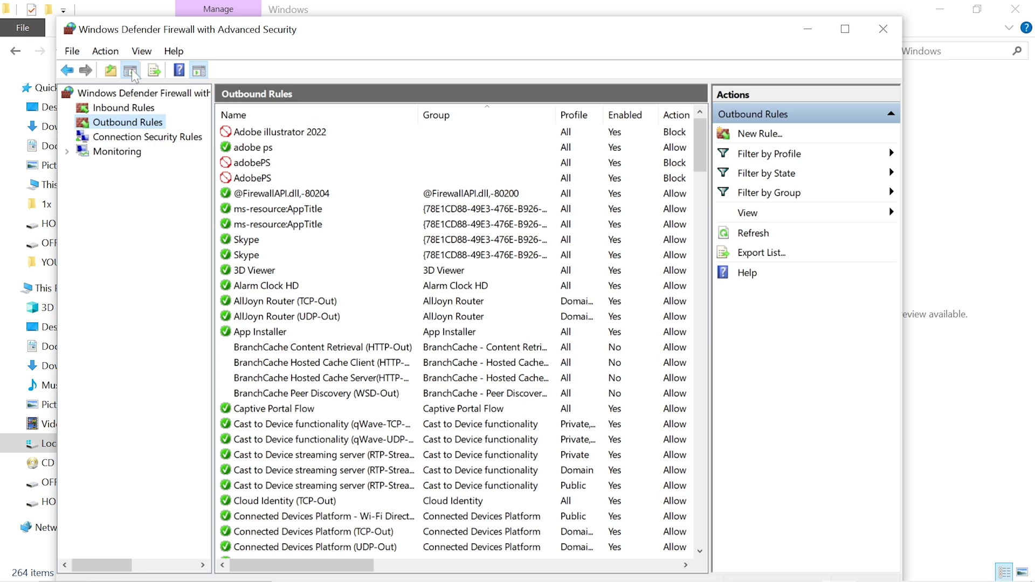
left_click(759, 134)
left_click(589, 556)
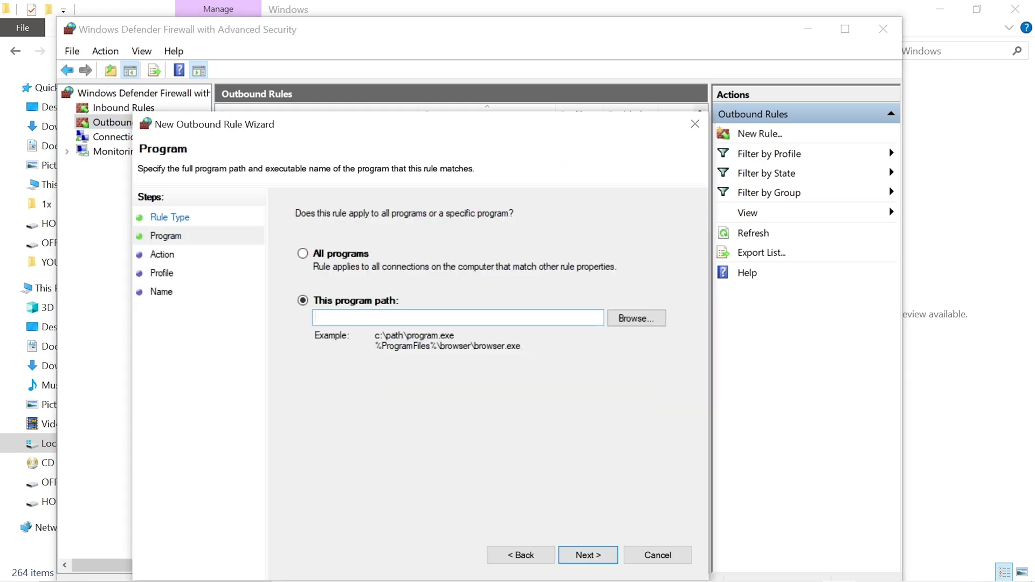
Step: Set the outbound rule's program path to the copied Illustrator folder followed by \illustrator.exe, and accept the default action and profiles
key("ctrl+v")
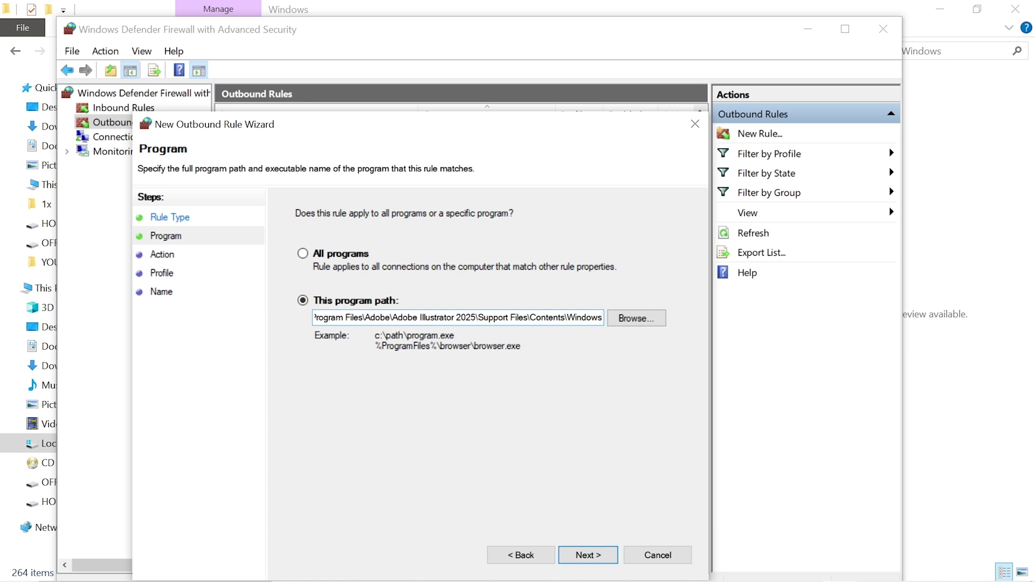
type("\\illustrator.exe")
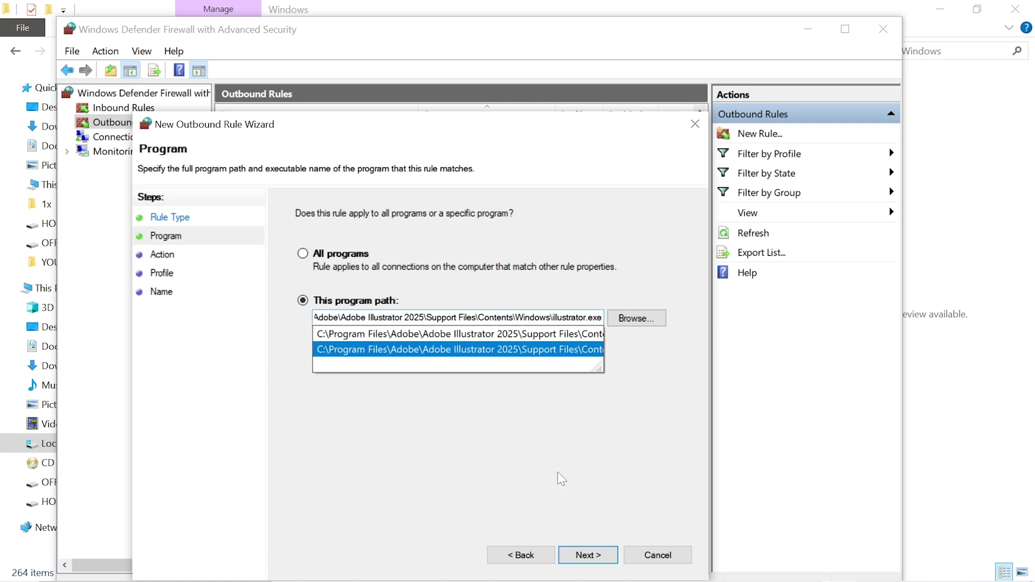
left_click(575, 555)
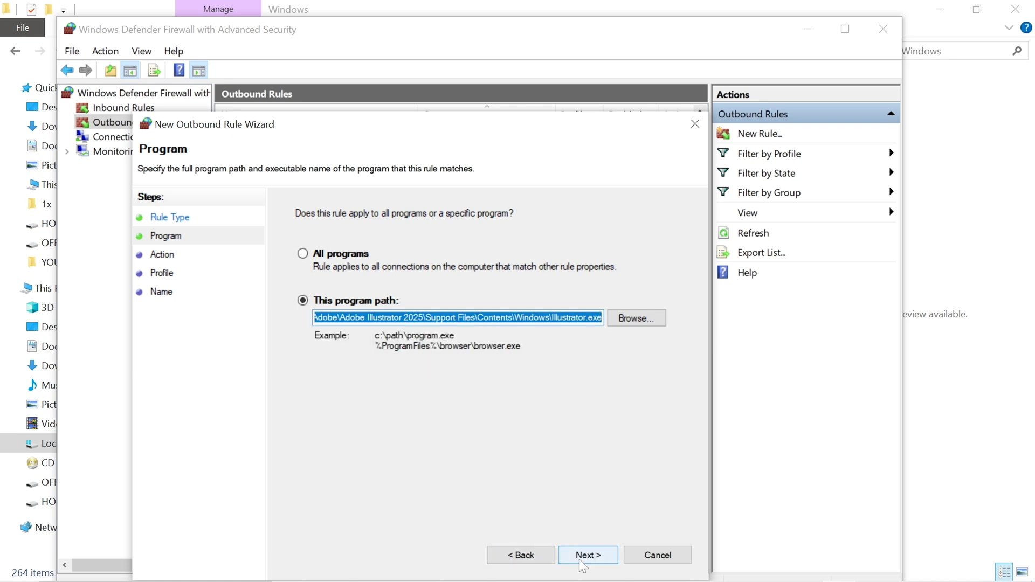
left_click(581, 561)
left_click(598, 556)
left_click(600, 557)
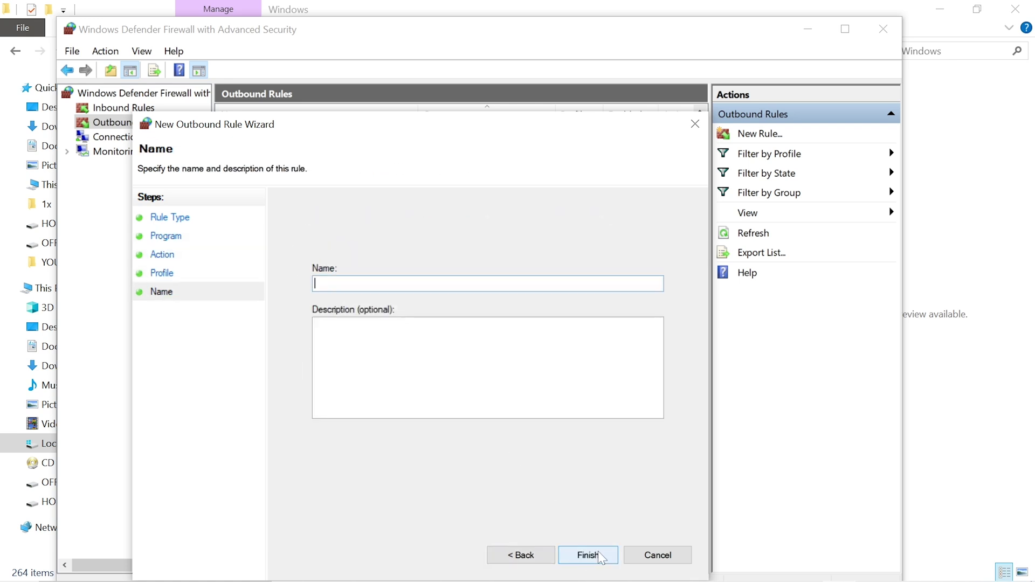
Step: Save the outbound rule as "Adobe illustrator 2025", and close the firewall, Illustrator properties and Windows folder windows
type("Adobe illustrator 2025")
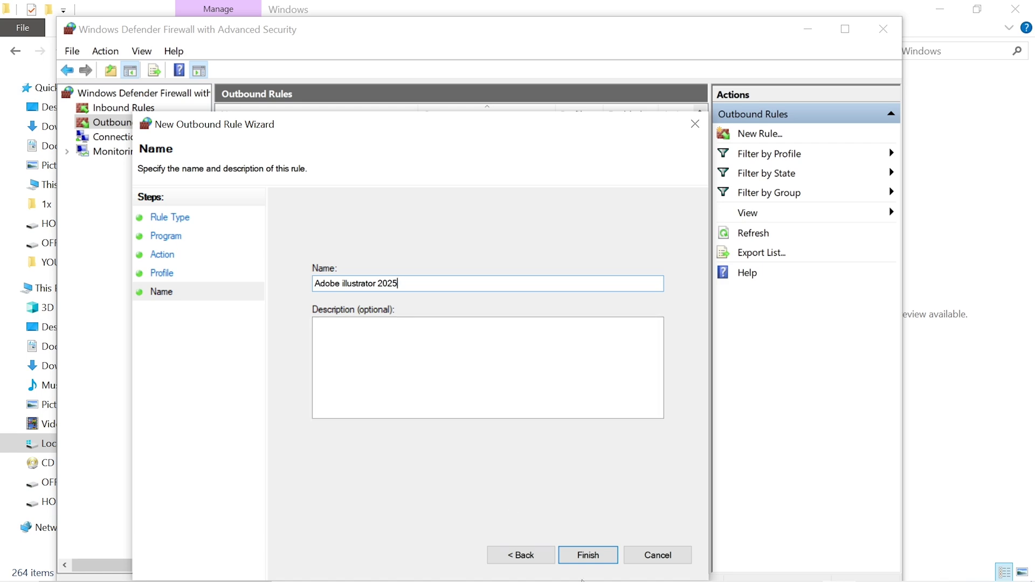
left_click(574, 558)
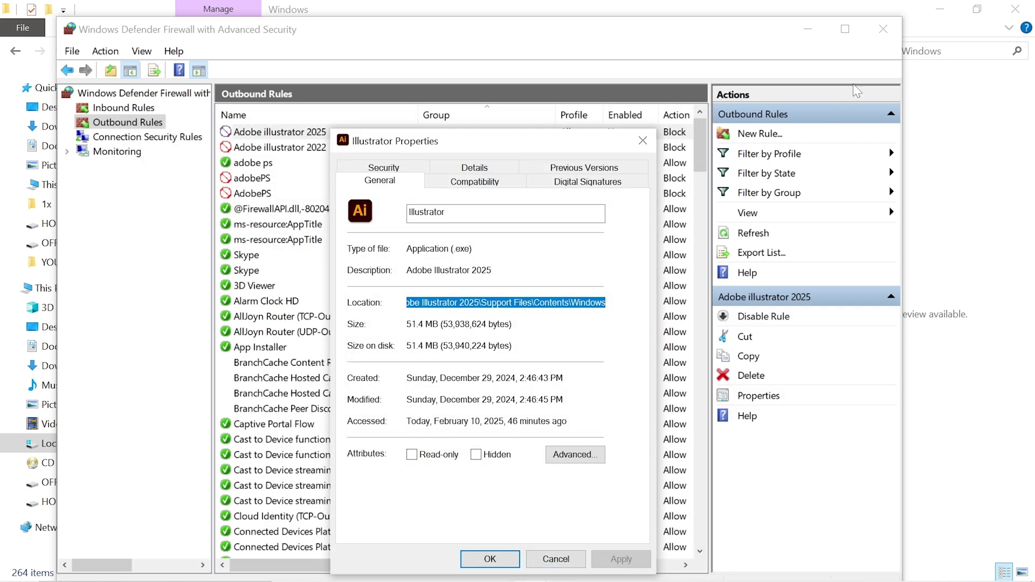
left_click(882, 29)
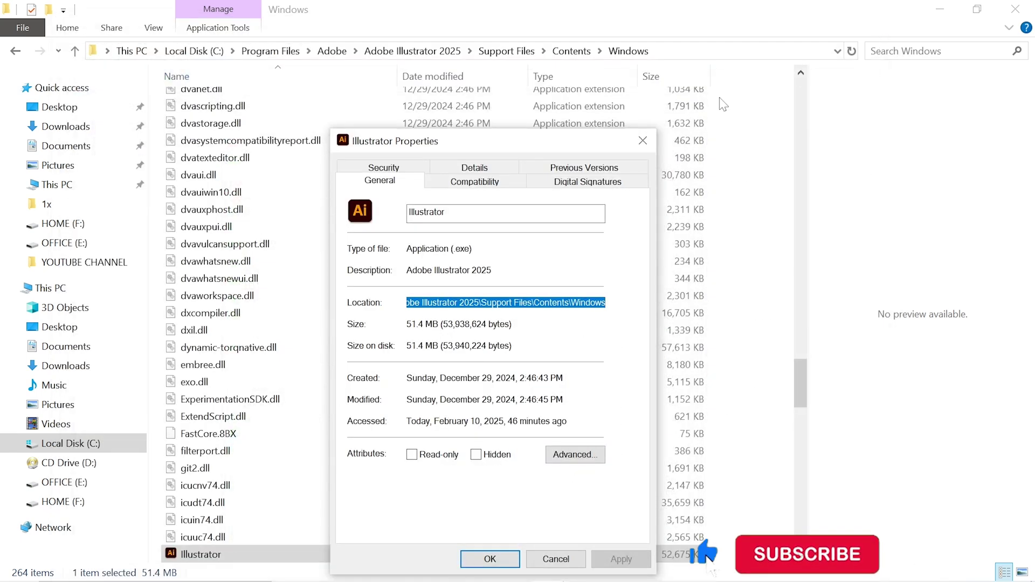
left_click(643, 141)
left_click(1013, 10)
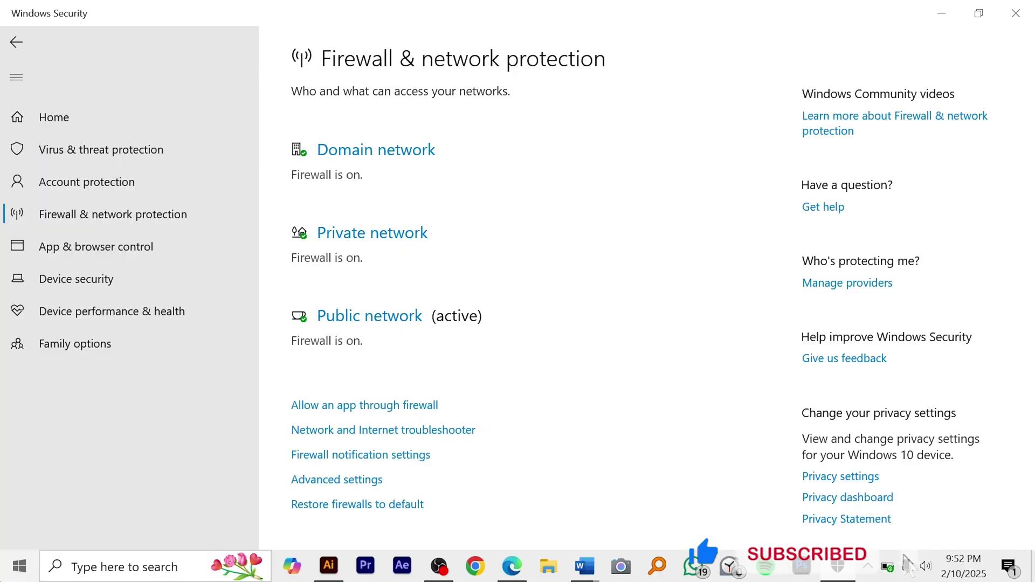
Step: Restart the computer and refresh the desktop once Windows has loaded again
left_click(20, 566)
left_click(20, 530)
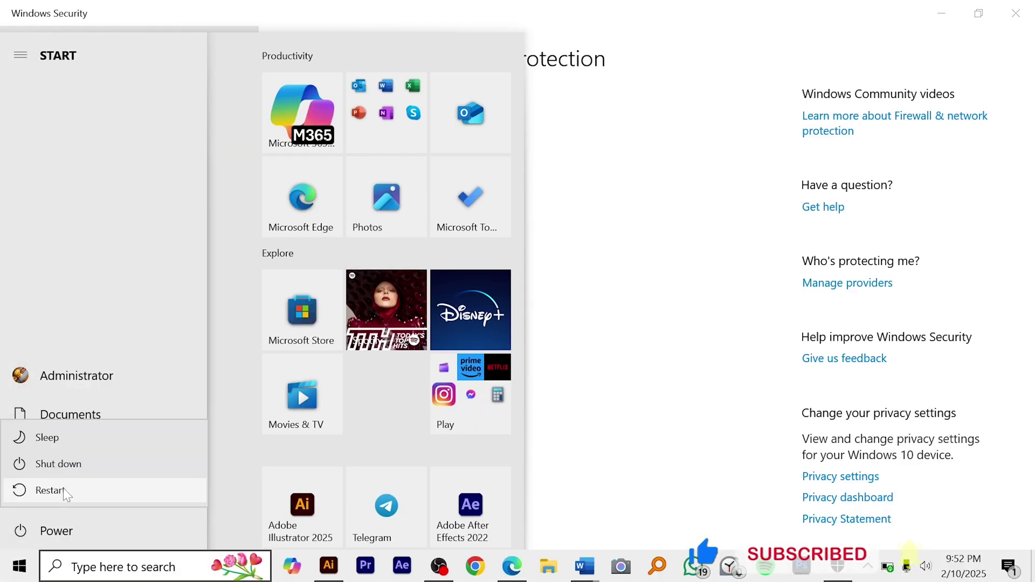
left_click(63, 488)
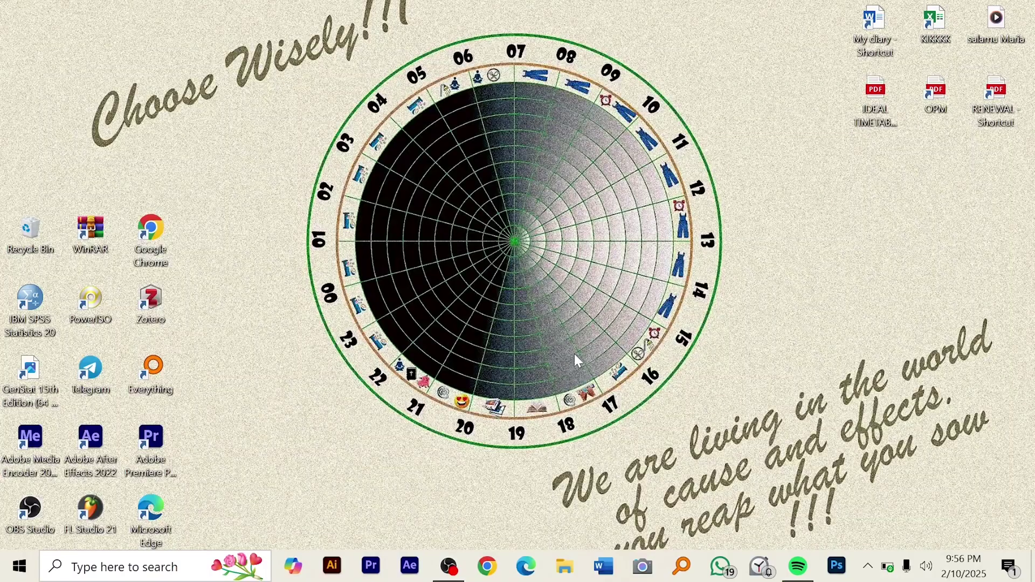
right_click(574, 354)
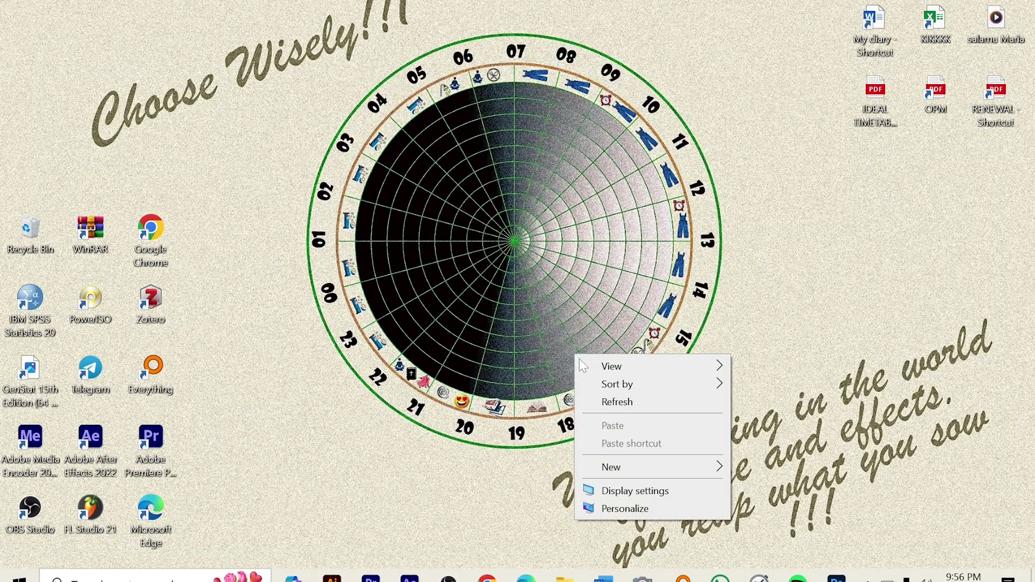
left_click(627, 402)
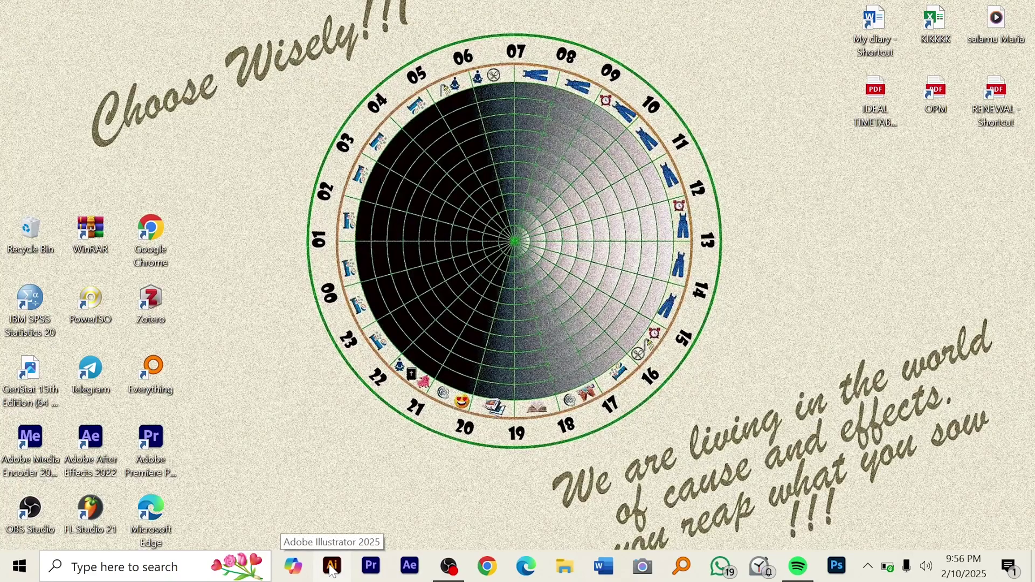
Step: Launch Adobe Illustrator 2025 and create a new document from the recent custom 2000 x 2000 px preset
left_click(333, 567)
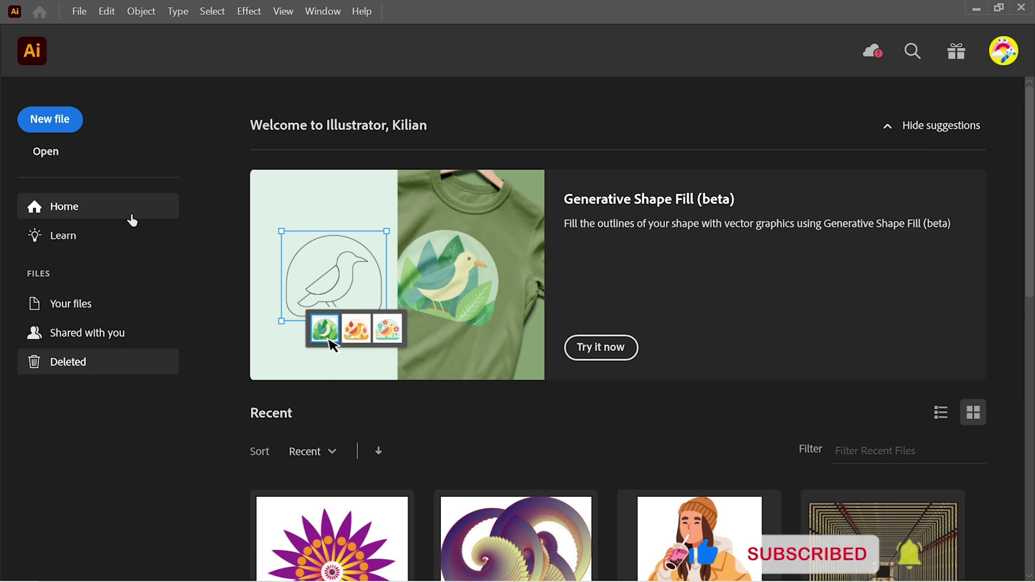
left_click(50, 119)
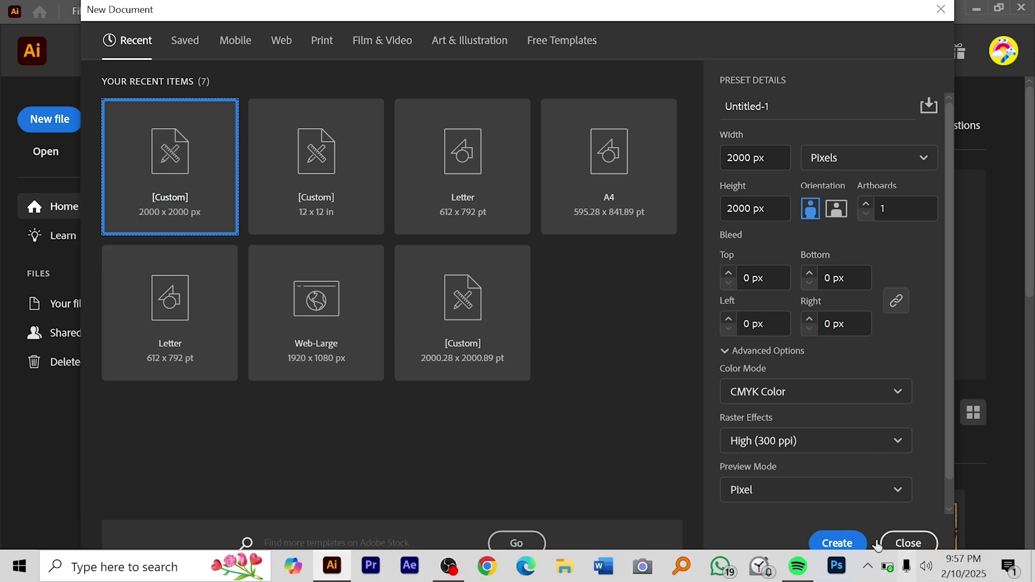
left_click(846, 541)
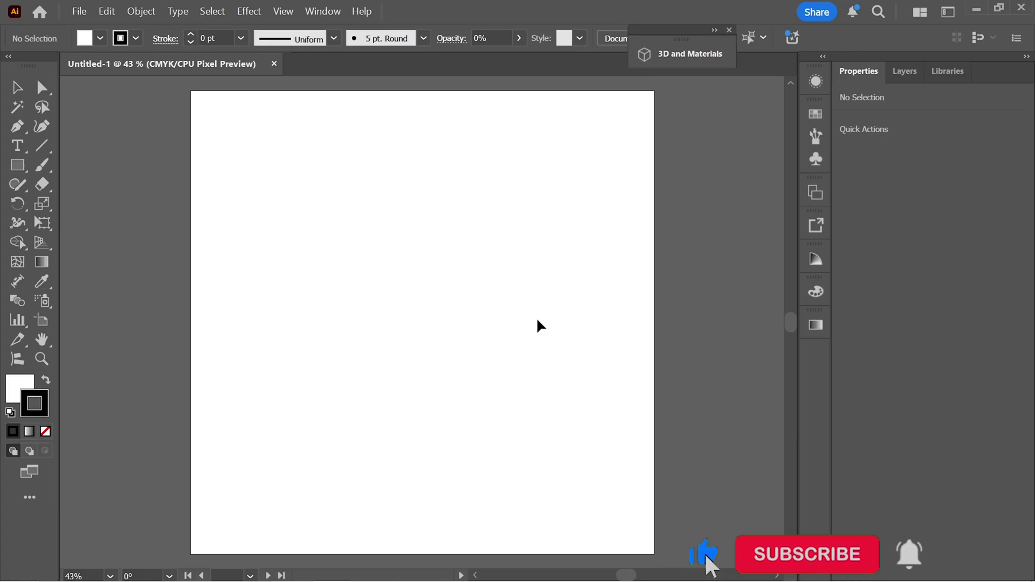